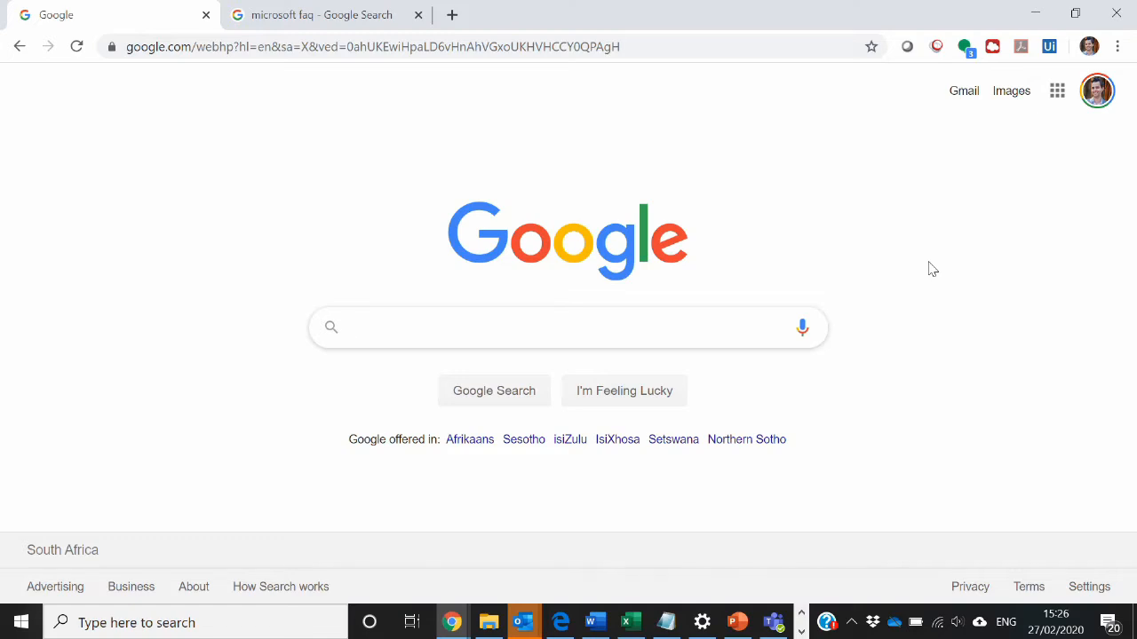
- Search Google for "qnamaker" and open the QnA Maker website from the results
type("na")
key("Down")
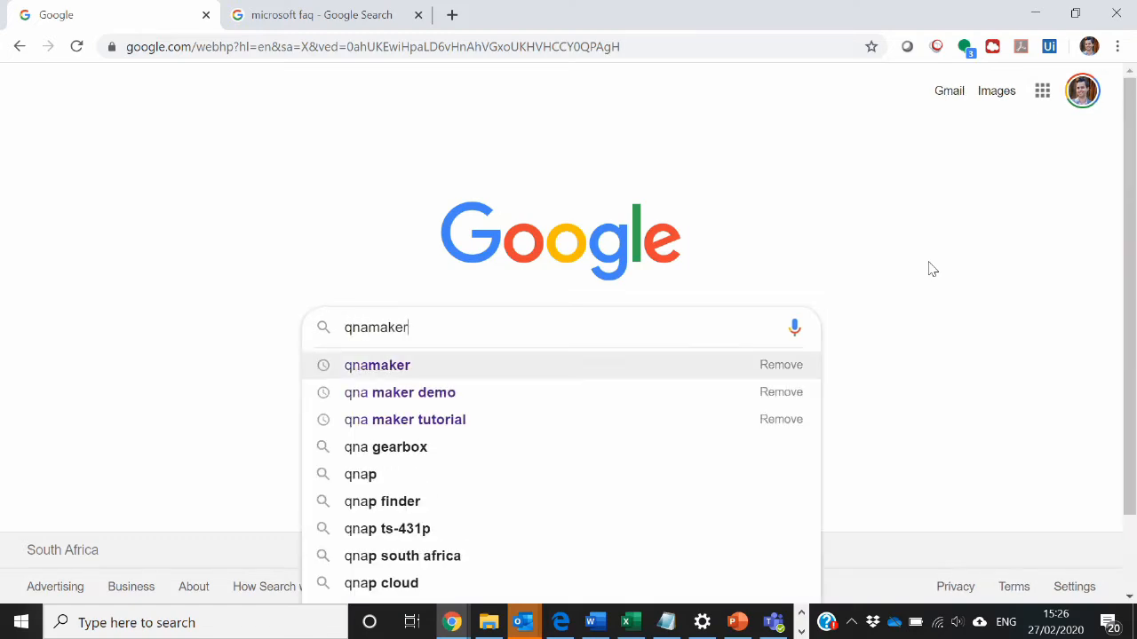
key("Return")
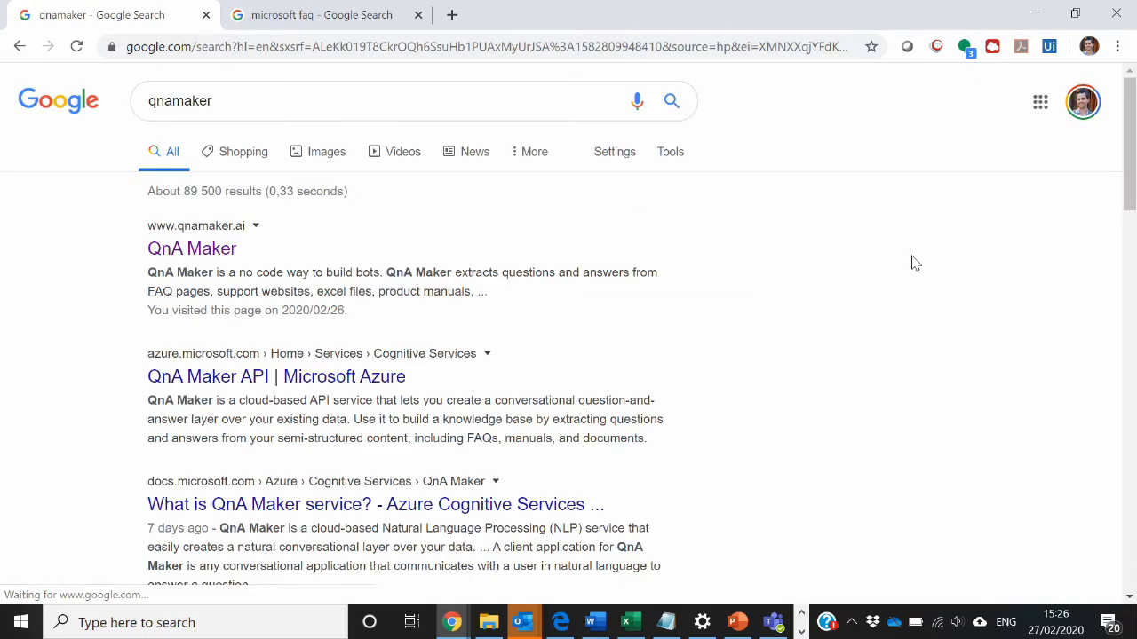
left_click(211, 256)
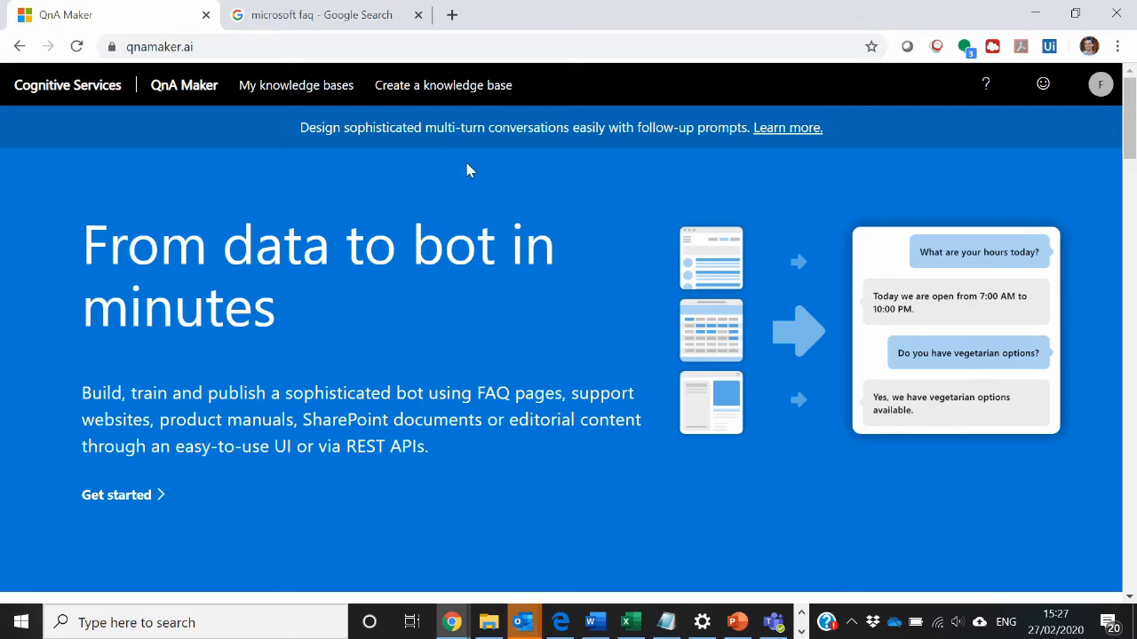
- Start creating a knowledge base and select the Default Directory tenant as its Microsoft Azure Directory ID
left_click(434, 89)
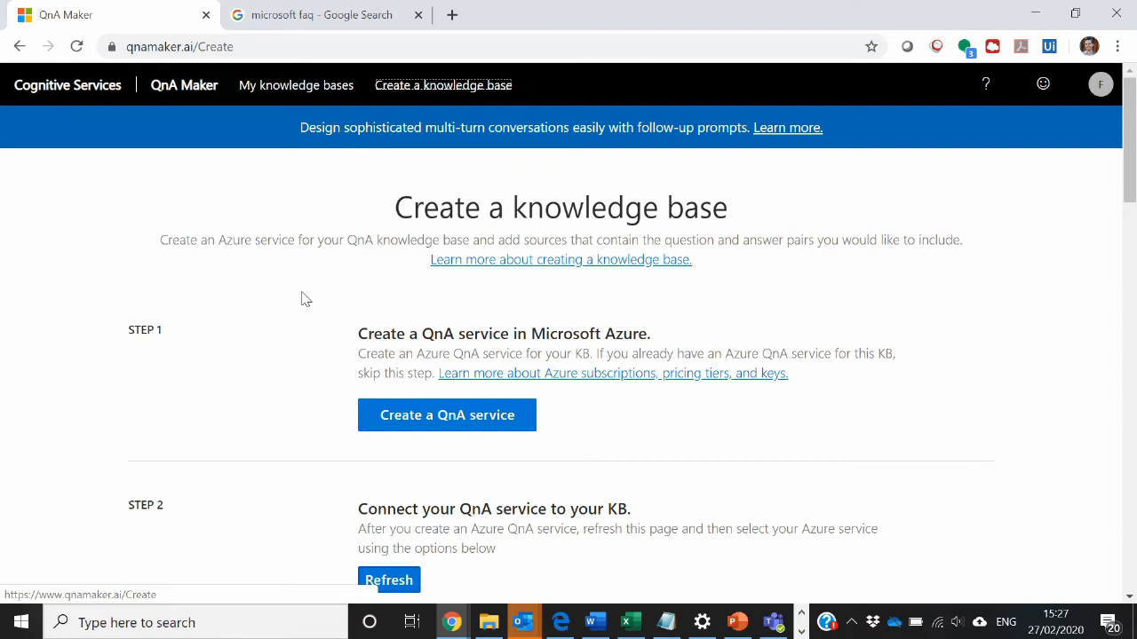
scroll(302, 299, "down", 3)
scroll(302, 299, "up", 3)
scroll(279, 348, "down", 3)
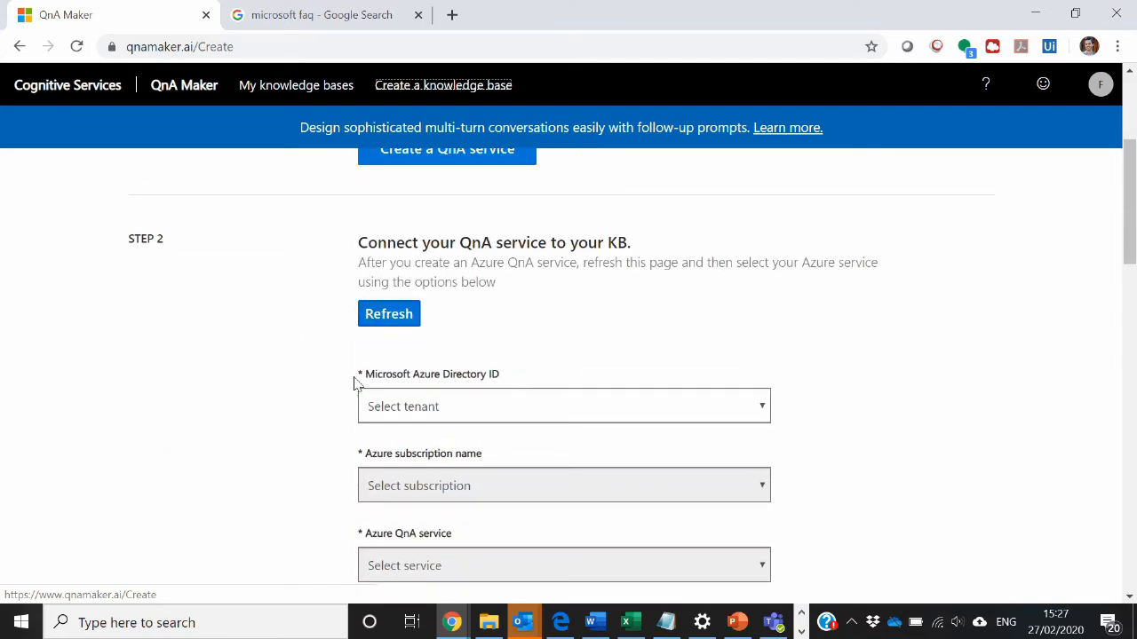
left_click(727, 413)
left_click(599, 464)
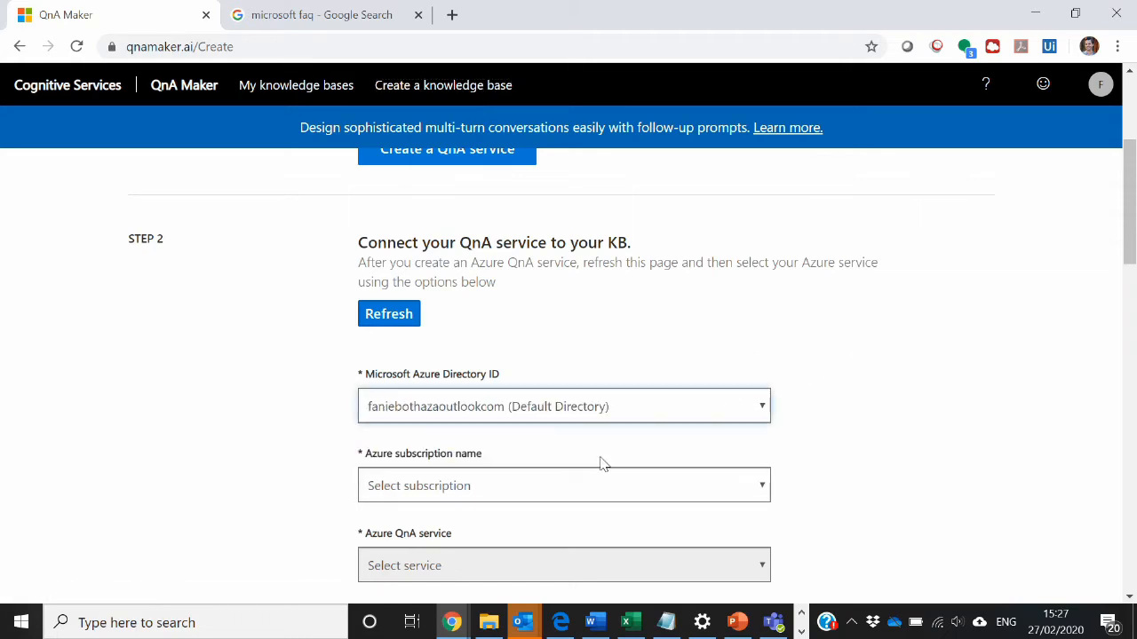
- Connect the knowledge base to Azure subscription 1 and the FirtechQNA1 QnA service
left_click_drag(1126, 204, 1125, 252)
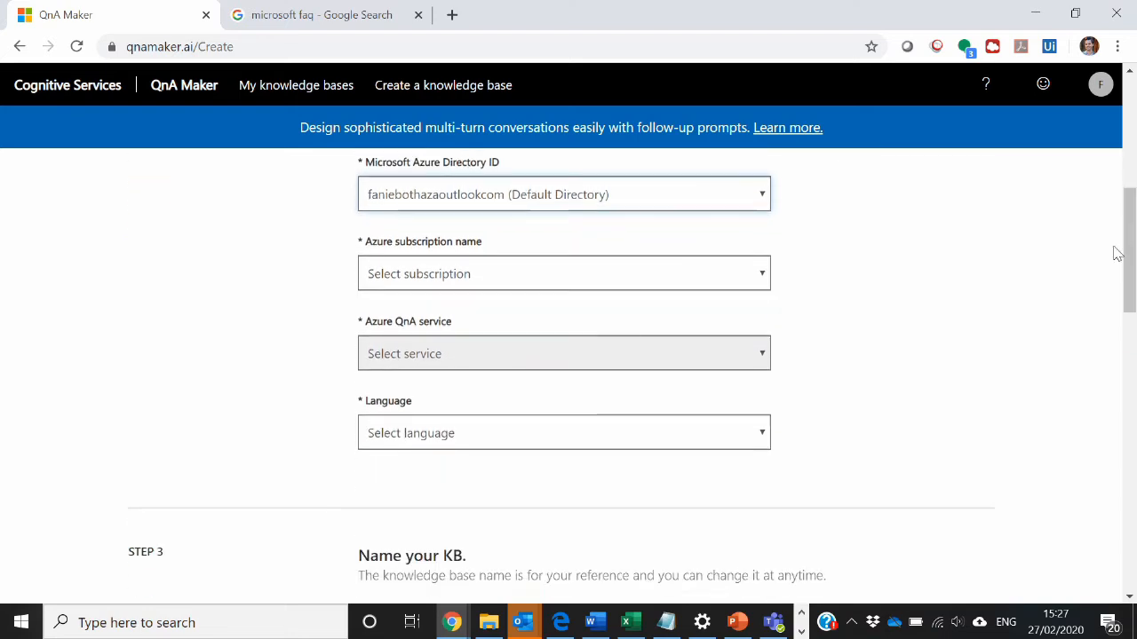
left_click(681, 281)
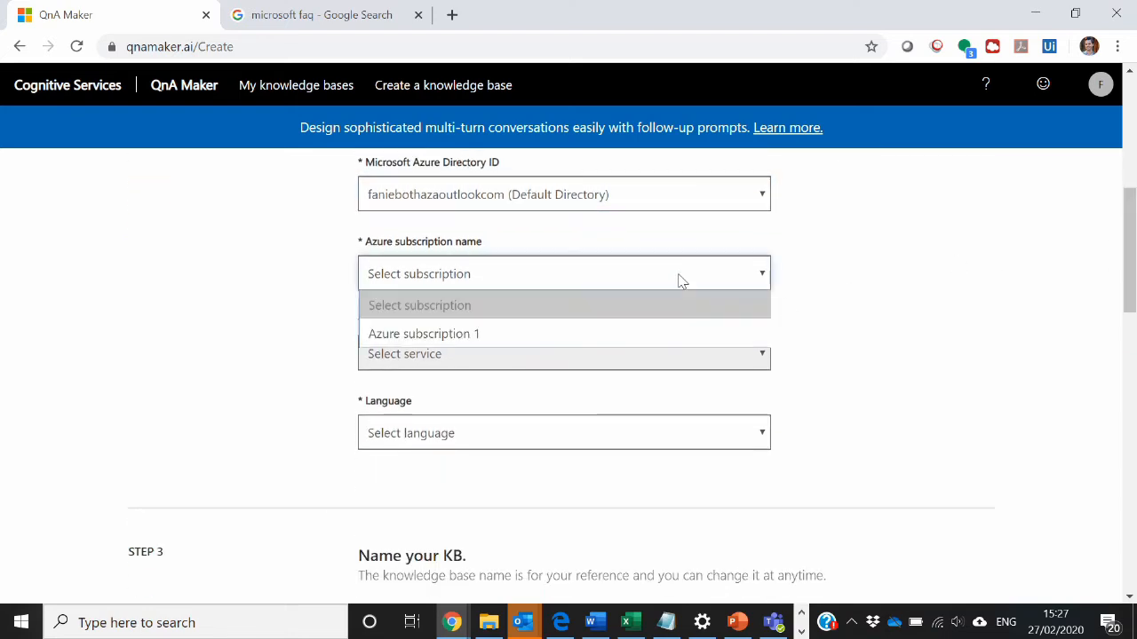
left_click(547, 334)
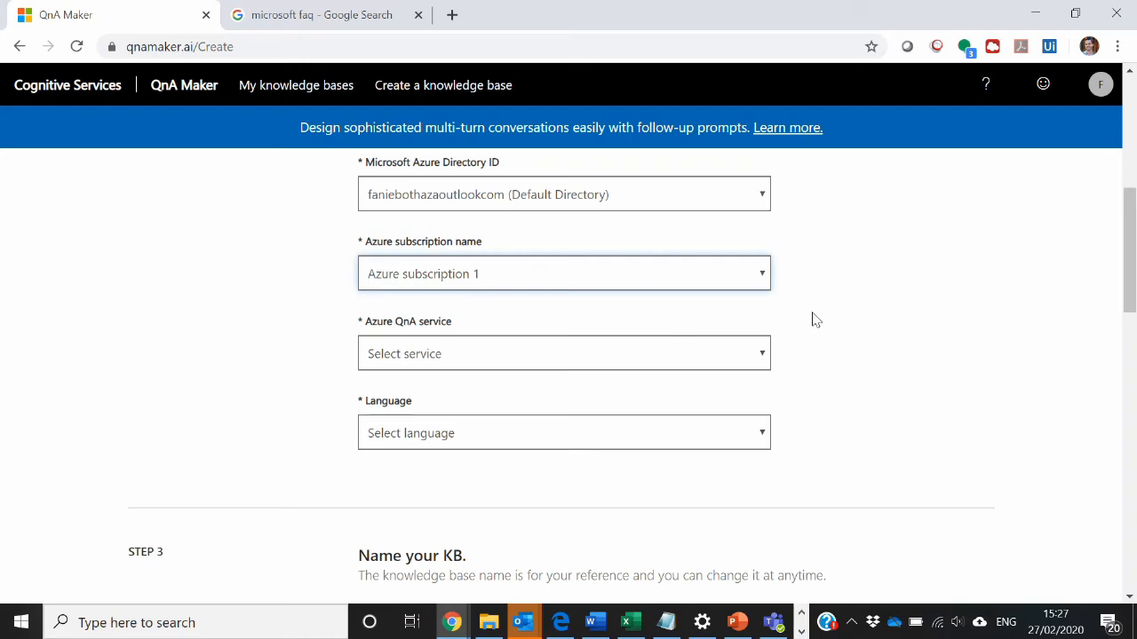
left_click(720, 353)
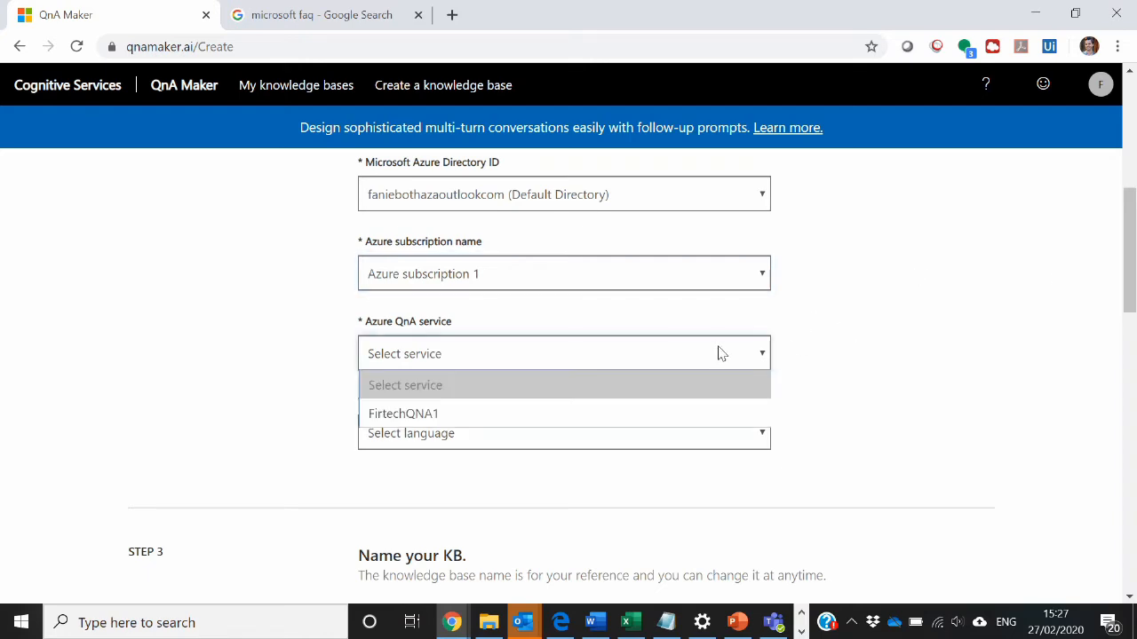
left_click(517, 413)
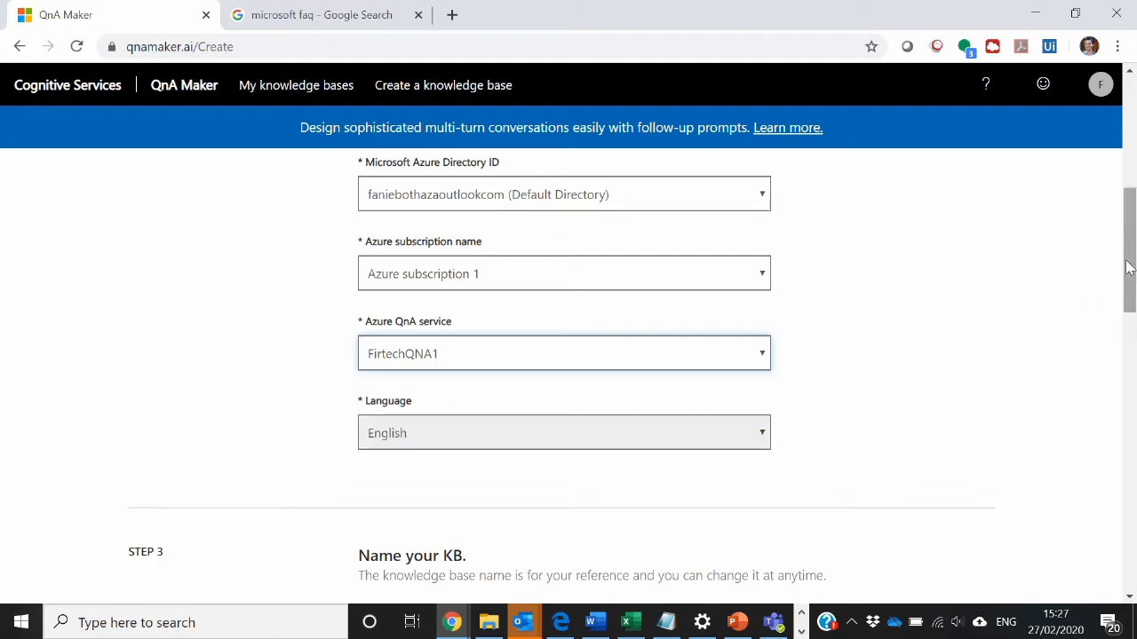
- Name the knowledge base MSKB2
scroll(1129, 281, "down", 1)
scroll(1130, 280, "down", 1)
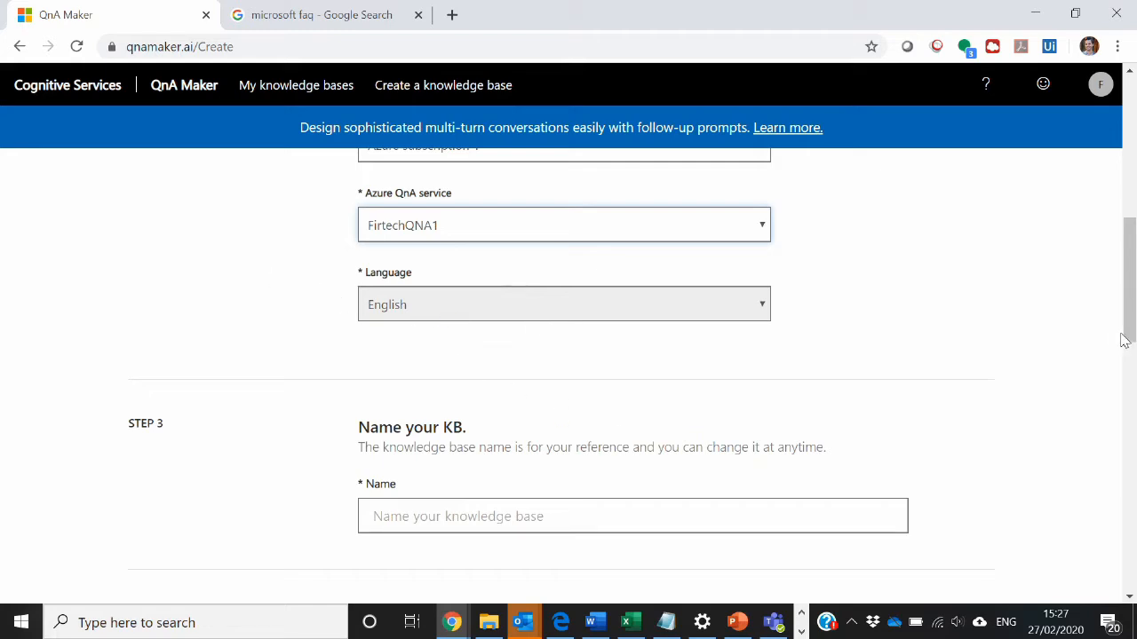
left_click_drag(1132, 271, 1117, 316)
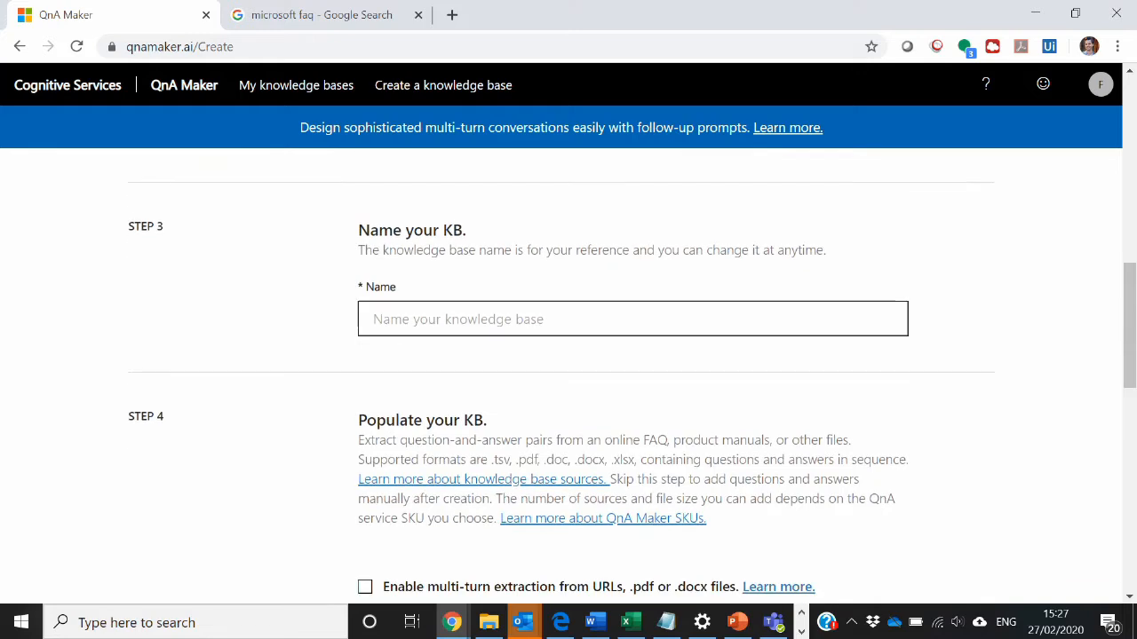
left_click(632, 319)
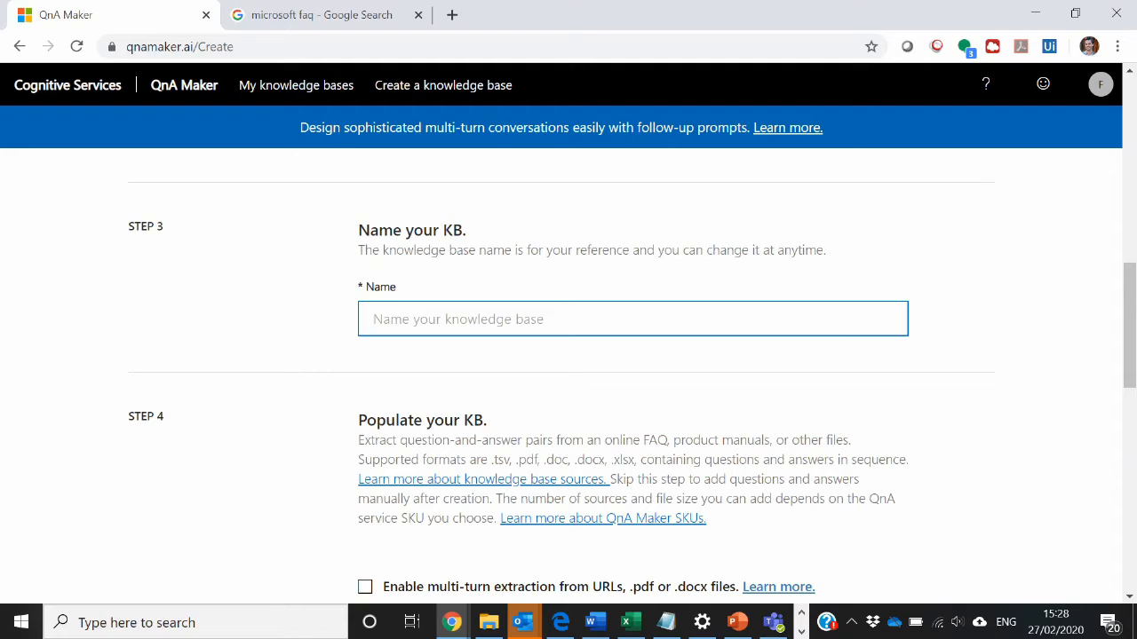
type("MSKB2")
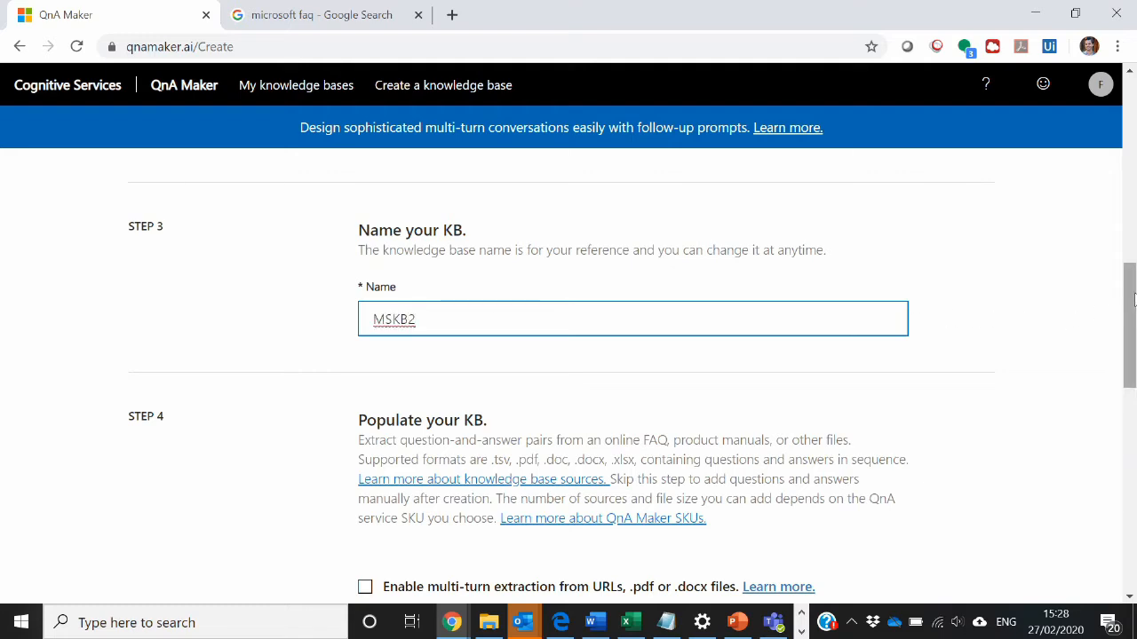
- Rerun the "microsoft faq" Google search in the other browser tab and open the "FAQs - Microsoft" result
left_click_drag(1132, 296, 1126, 353)
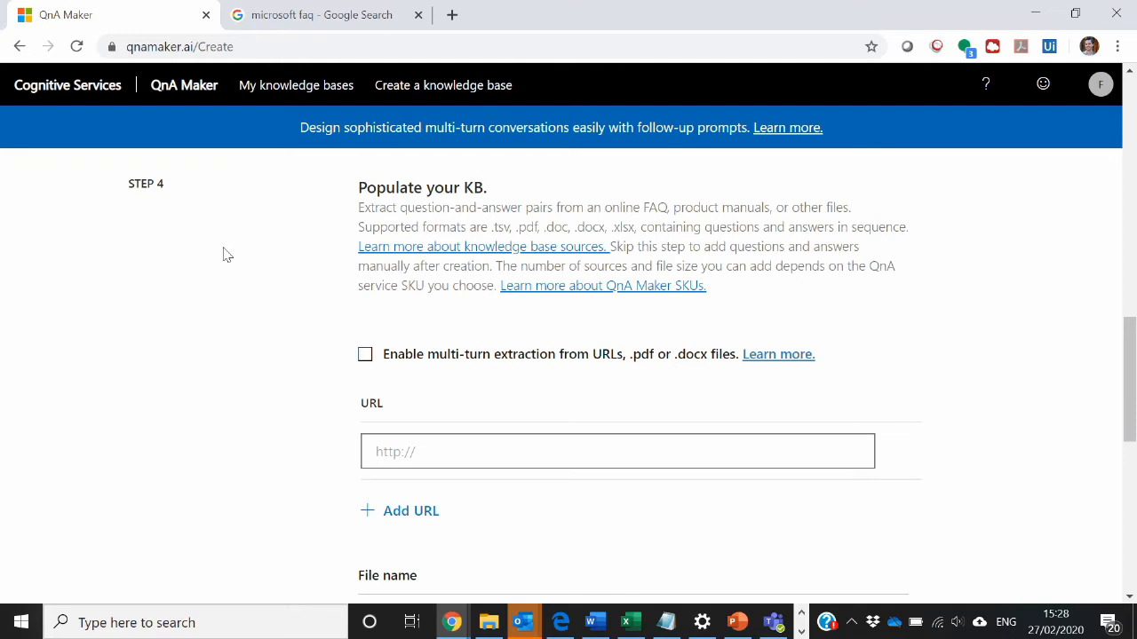
left_click(358, 16)
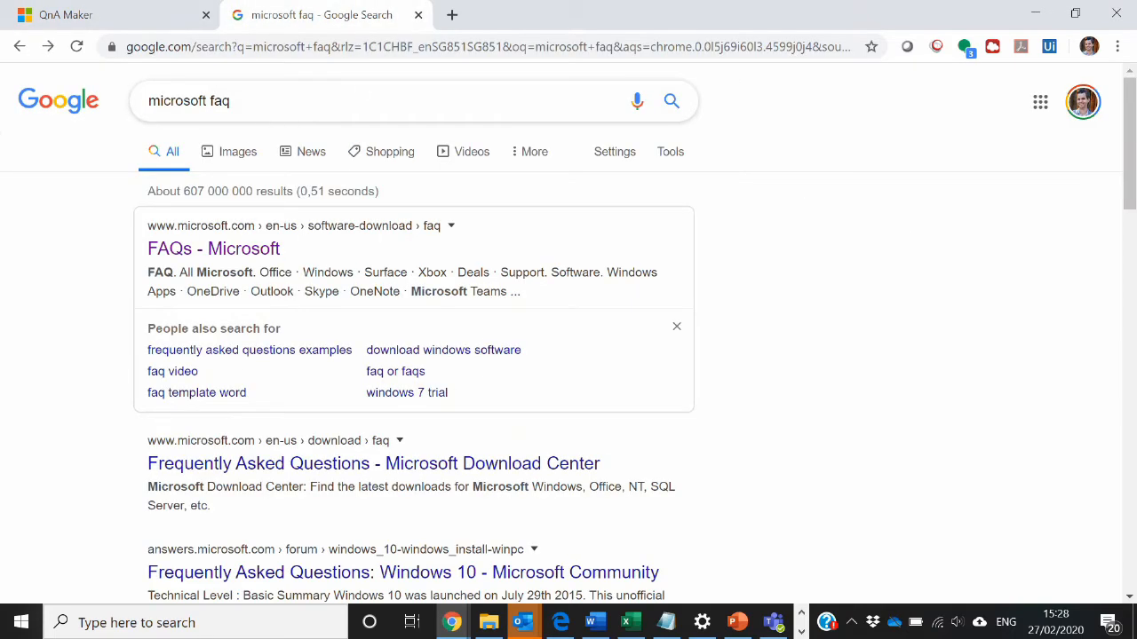
left_click(247, 101)
key("Return")
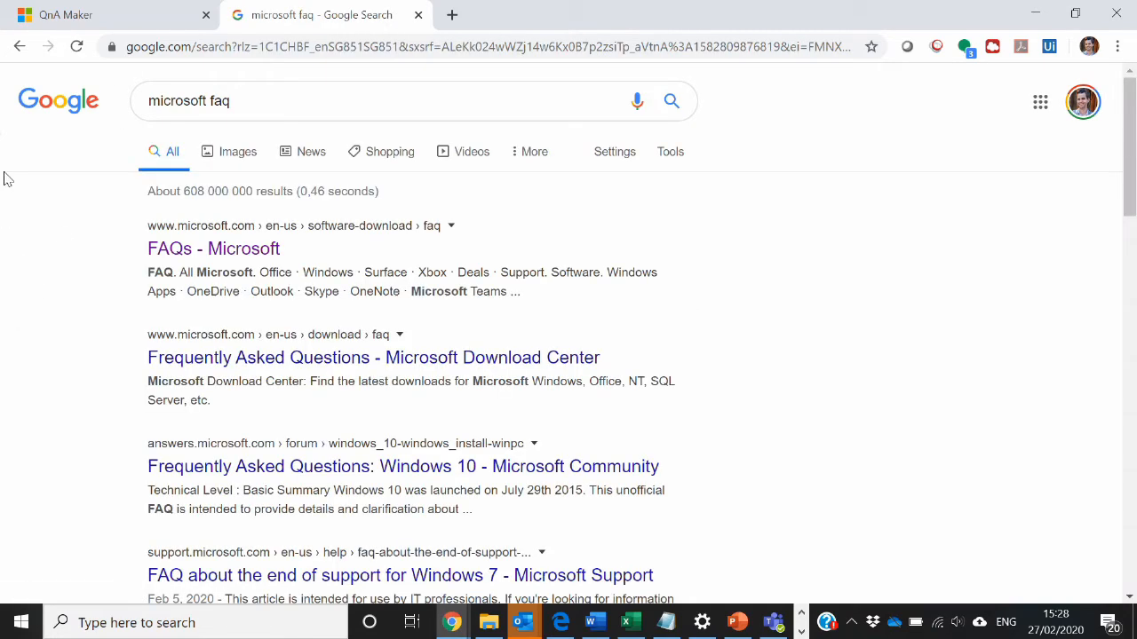
left_click(222, 254)
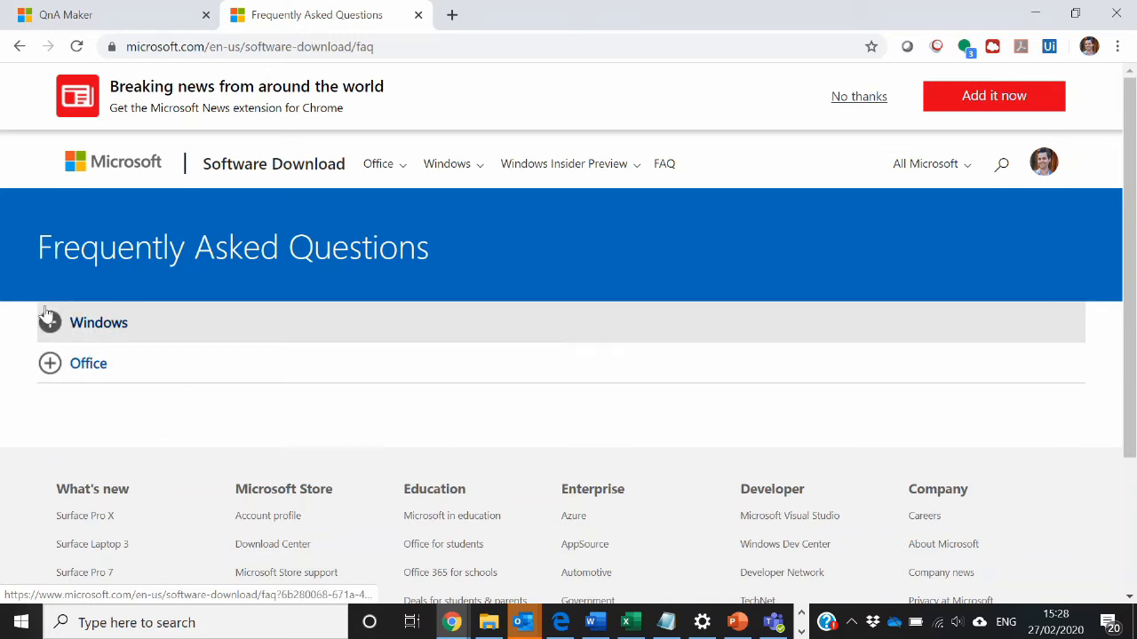
- Expand the Windows section of the FAQ page and review its questions and the answer to "Is the media bootable?"
left_click(49, 327)
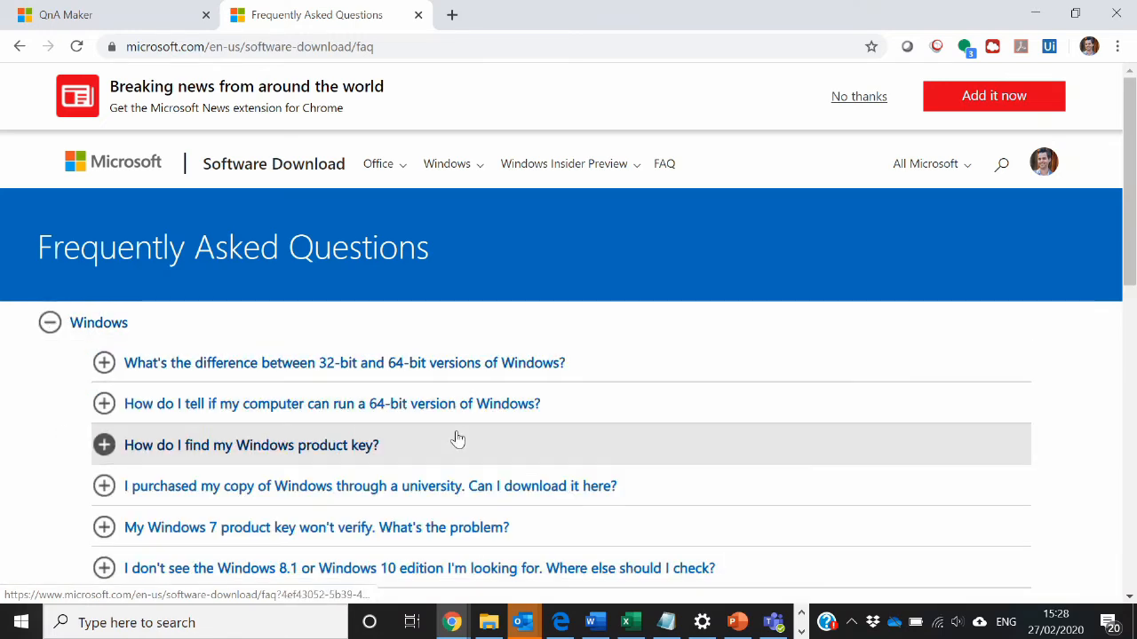
scroll(408, 306, "down", 3)
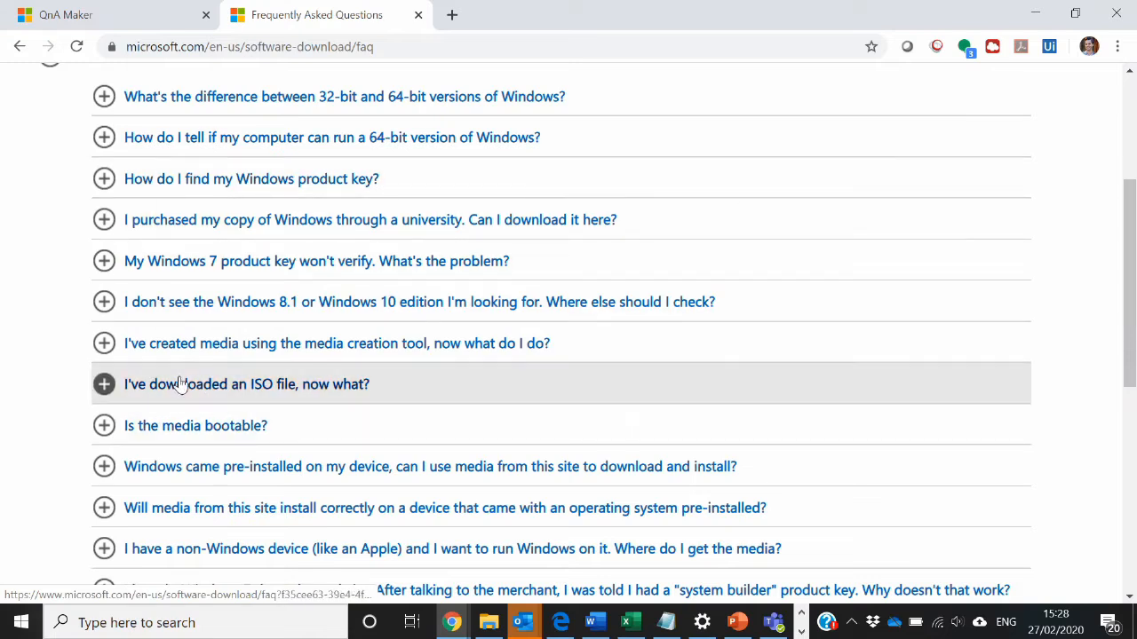
scroll(156, 264, "down", 3)
left_click(104, 159)
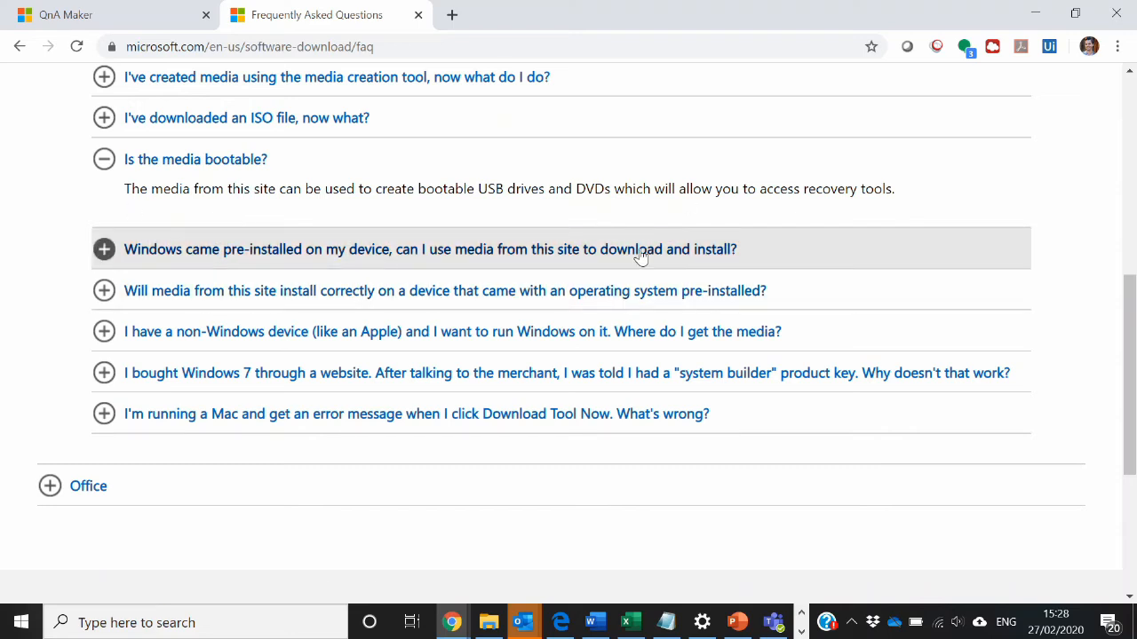
scroll(668, 253, "up", 3)
scroll(668, 253, "up", 3)
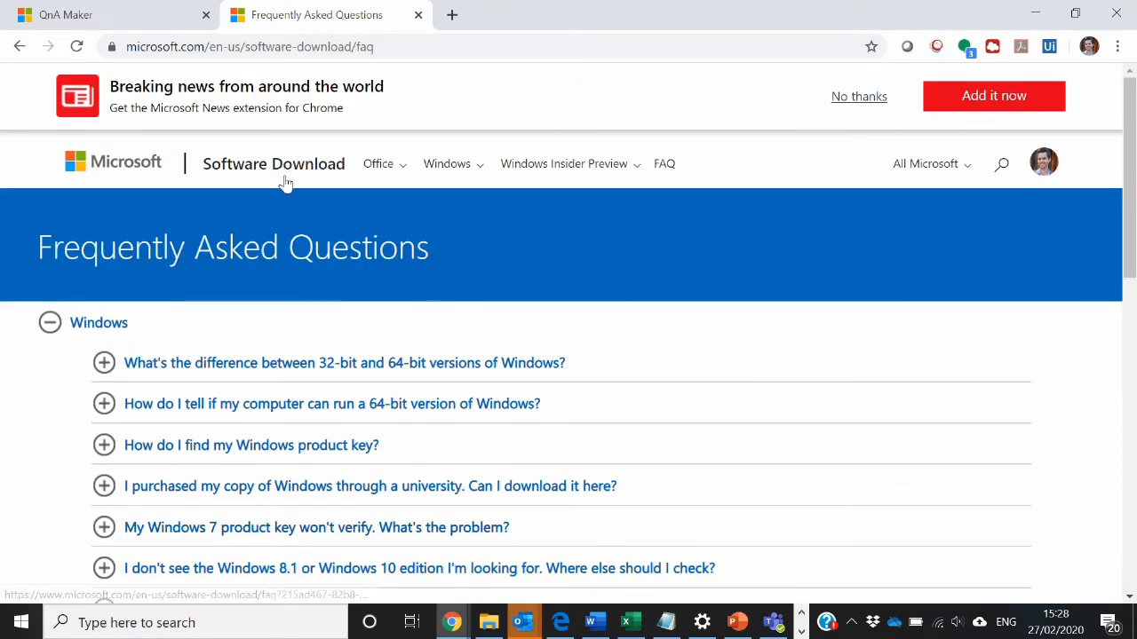
scroll(504, 362, "down", 3)
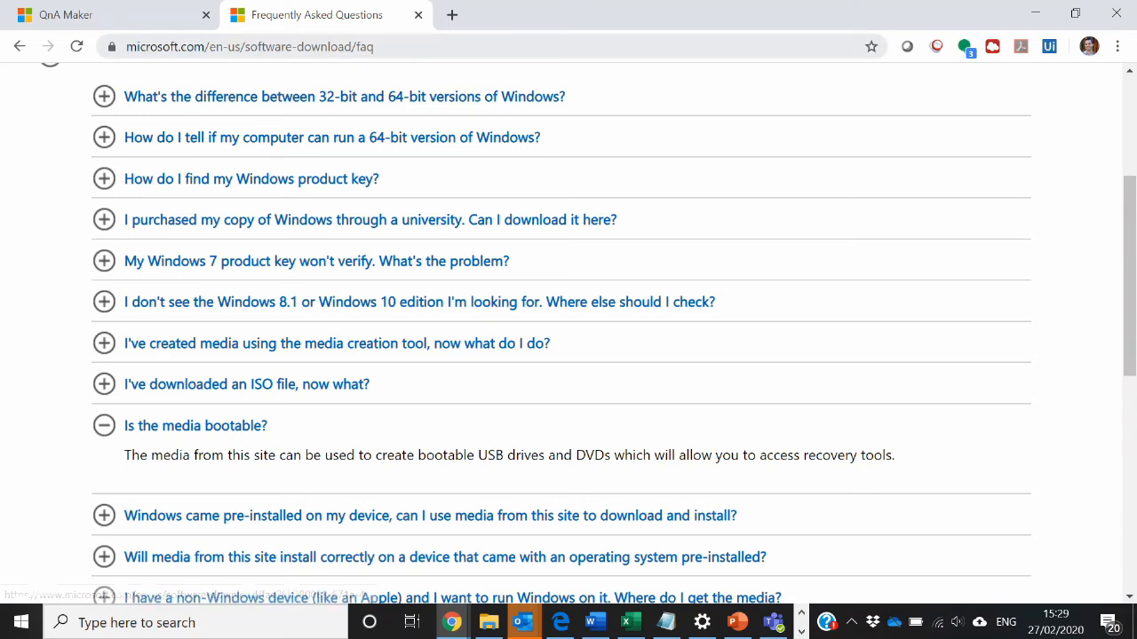
- Copy the Microsoft FAQ page's address and paste it as the source URL for populating the knowledge base
left_click(360, 46)
key("ctrl+c")
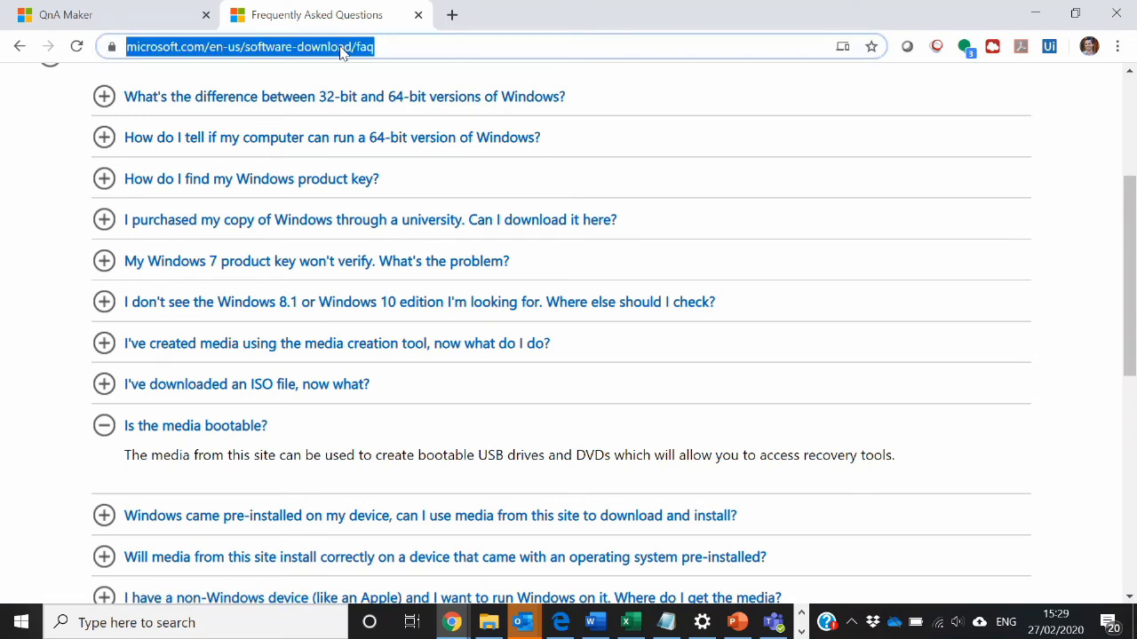
right_click(340, 46)
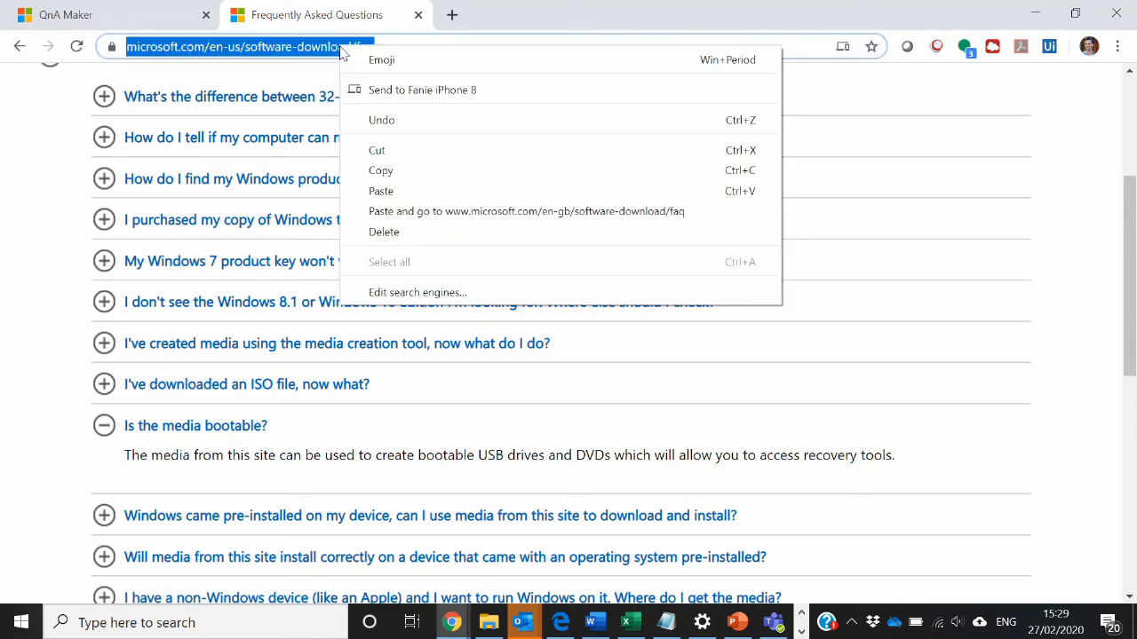
left_click(404, 170)
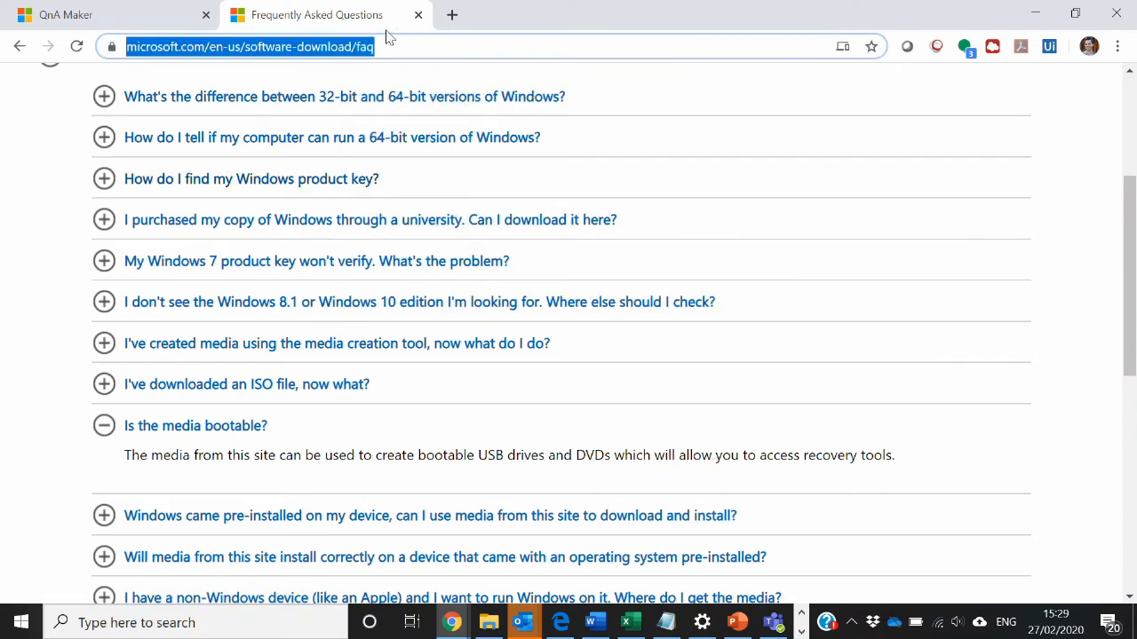
left_click(104, 16)
left_click(533, 452)
key("ctrl+v")
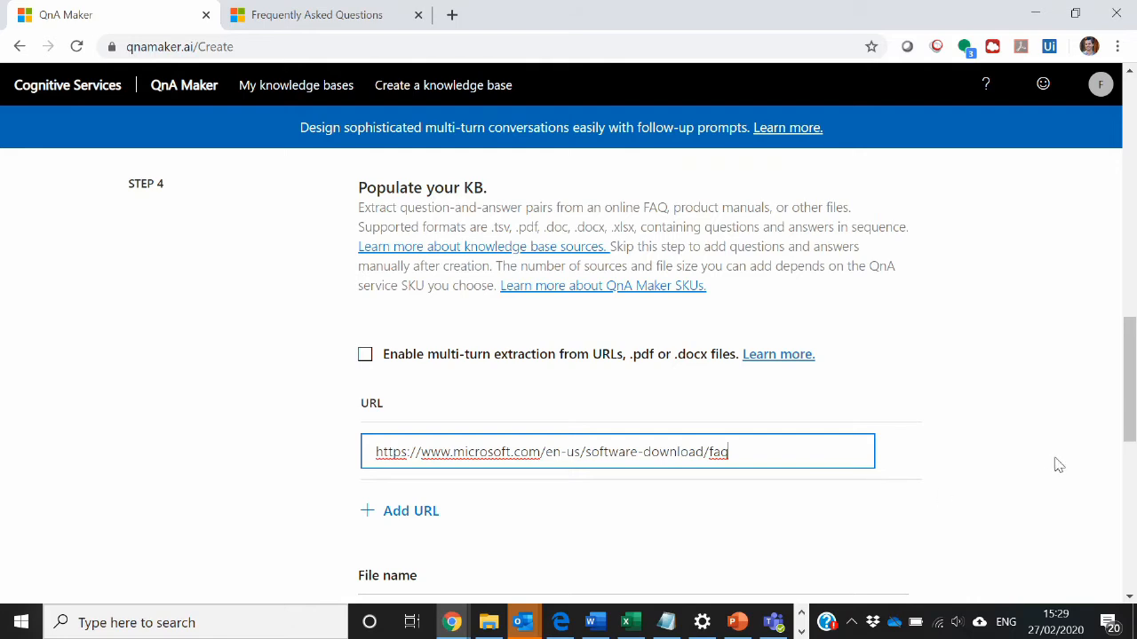
left_click(416, 425)
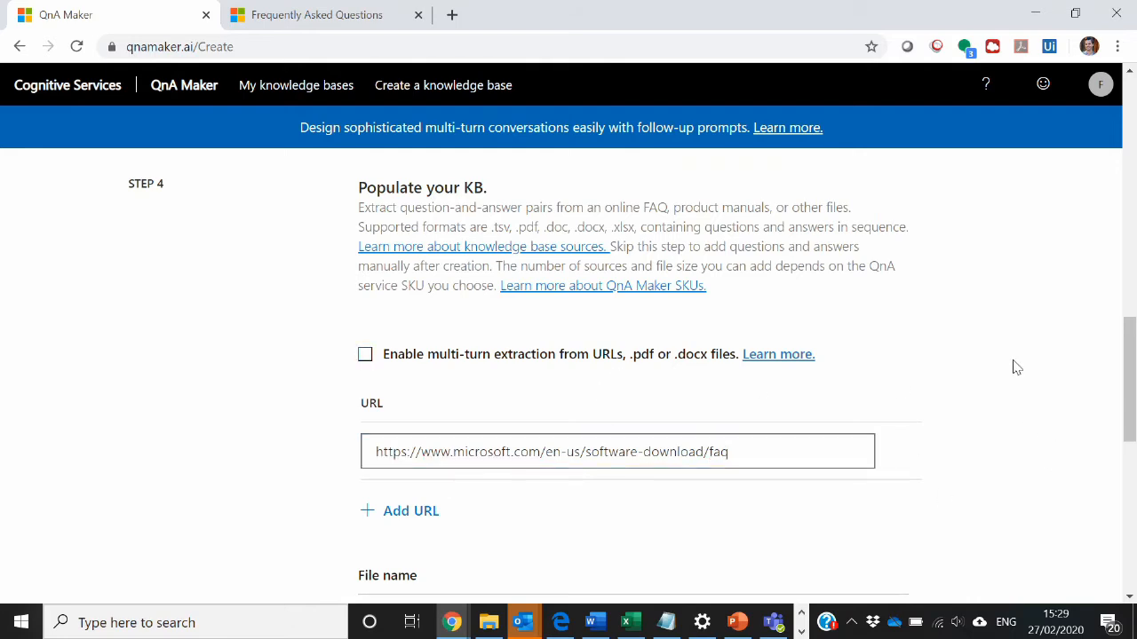
- Set the chit-chat personality to Friendly and create the knowledge base
left_click_drag(1133, 331, 1112, 404)
scroll(1110, 413, "down", 1)
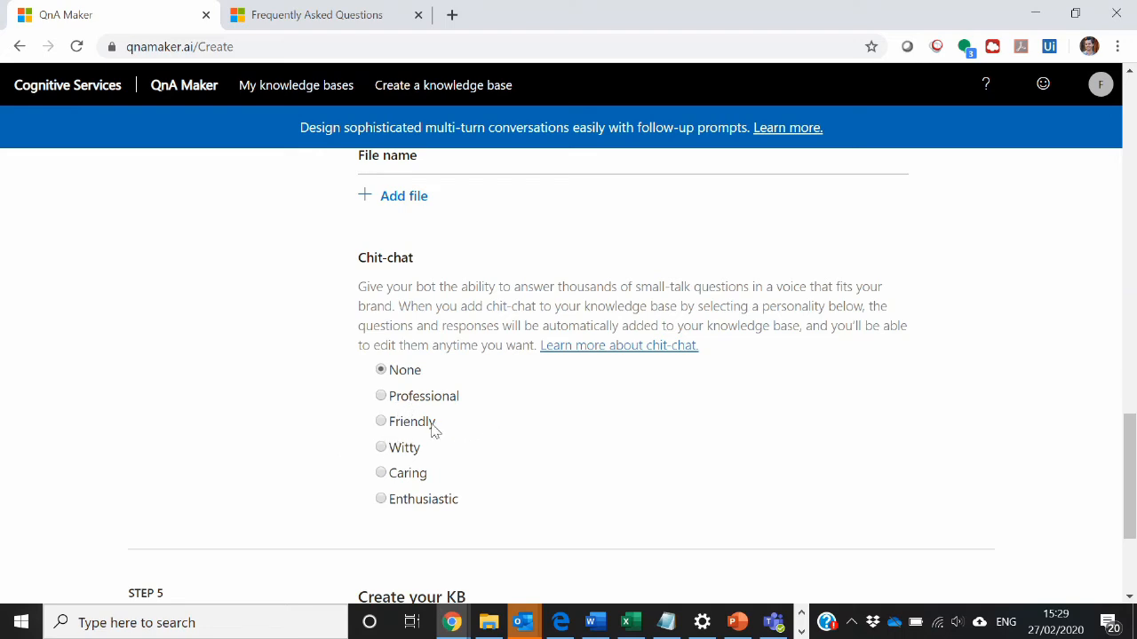
left_click(383, 427)
left_click_drag(1129, 431, 1119, 495)
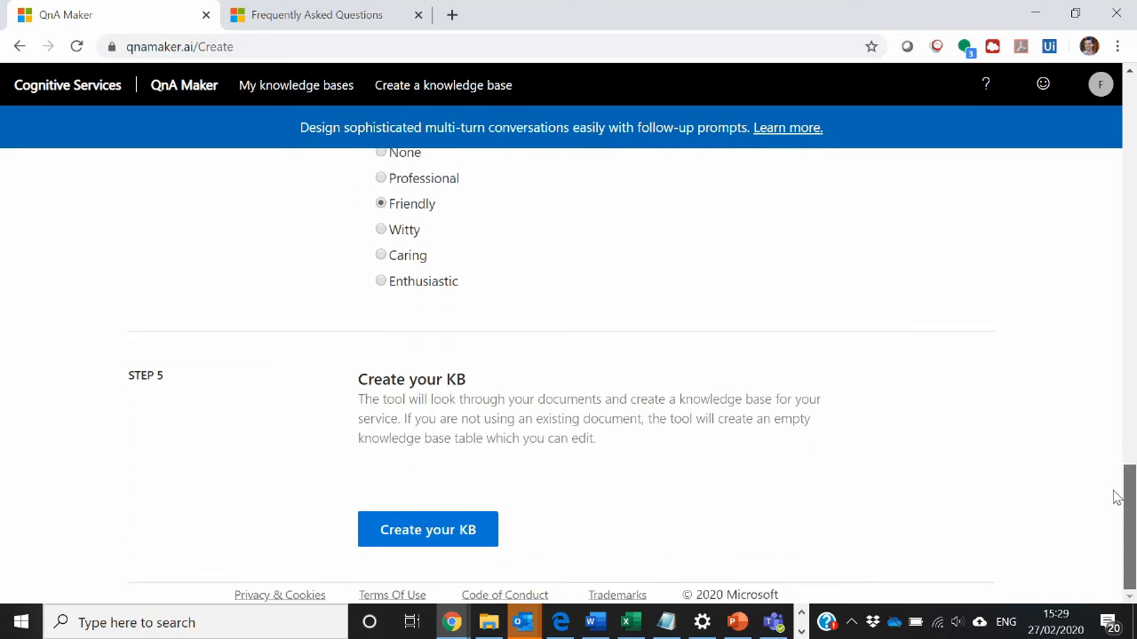
left_click(438, 531)
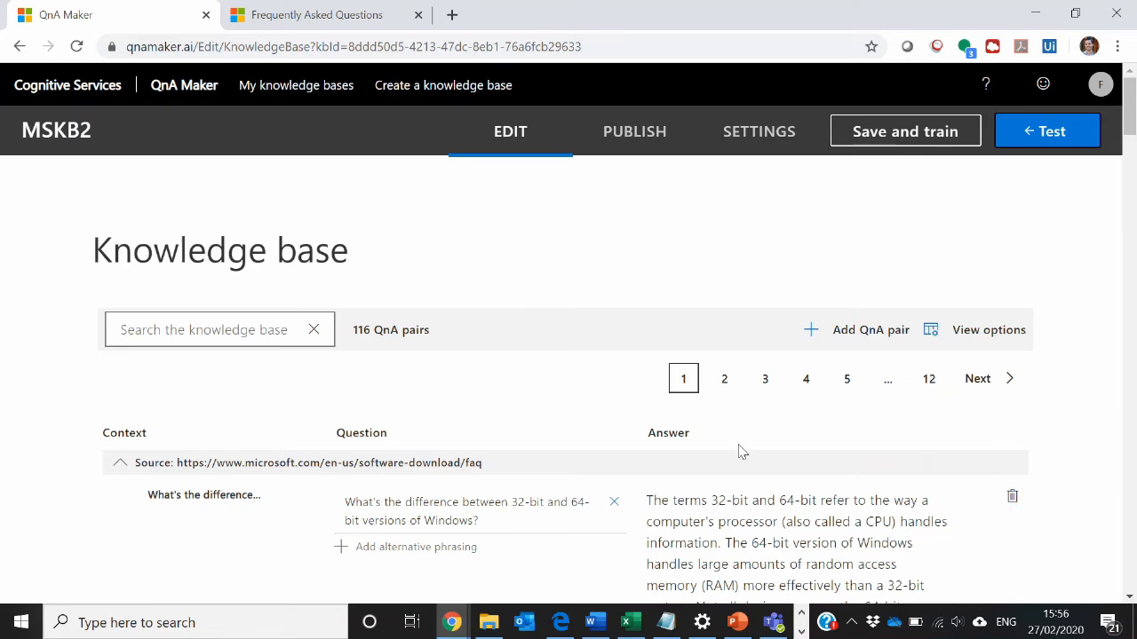
- Review the extracted question-and-answer pairs in MSKB2, moving on to page 3 of the list
scroll(742, 452, "down", 15)
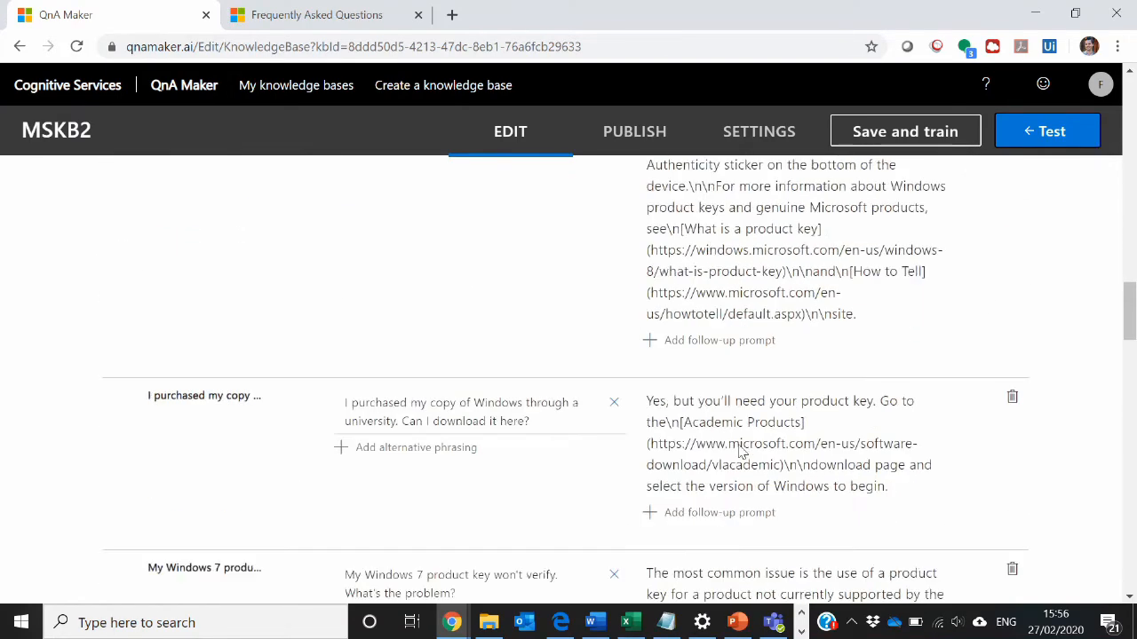
scroll(742, 452, "up", 20)
left_click(722, 383)
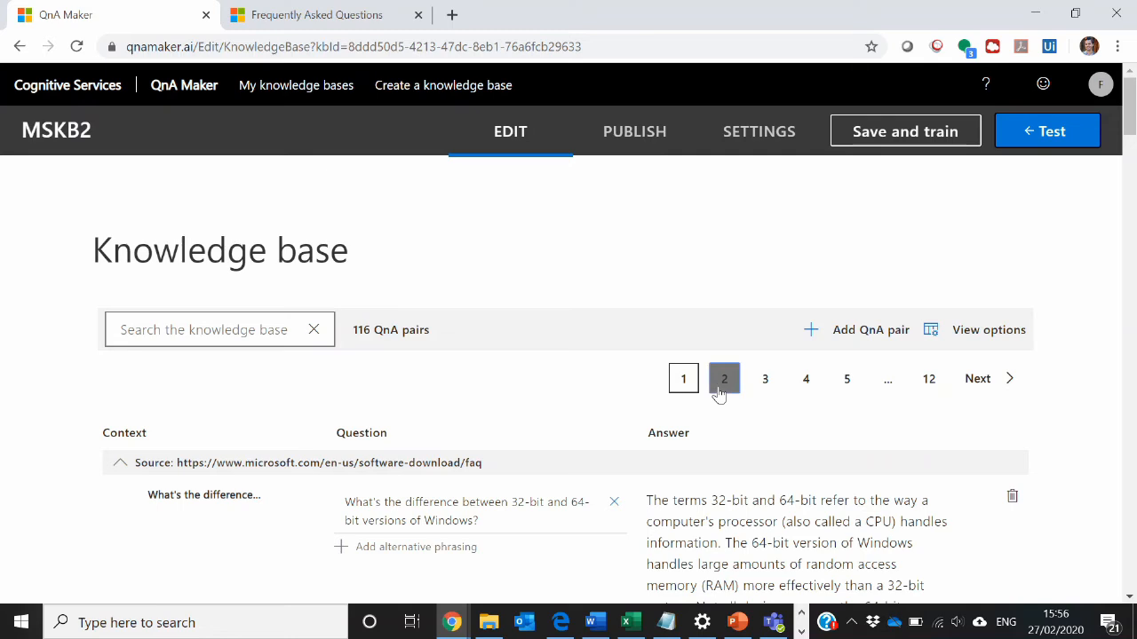
left_click(777, 380)
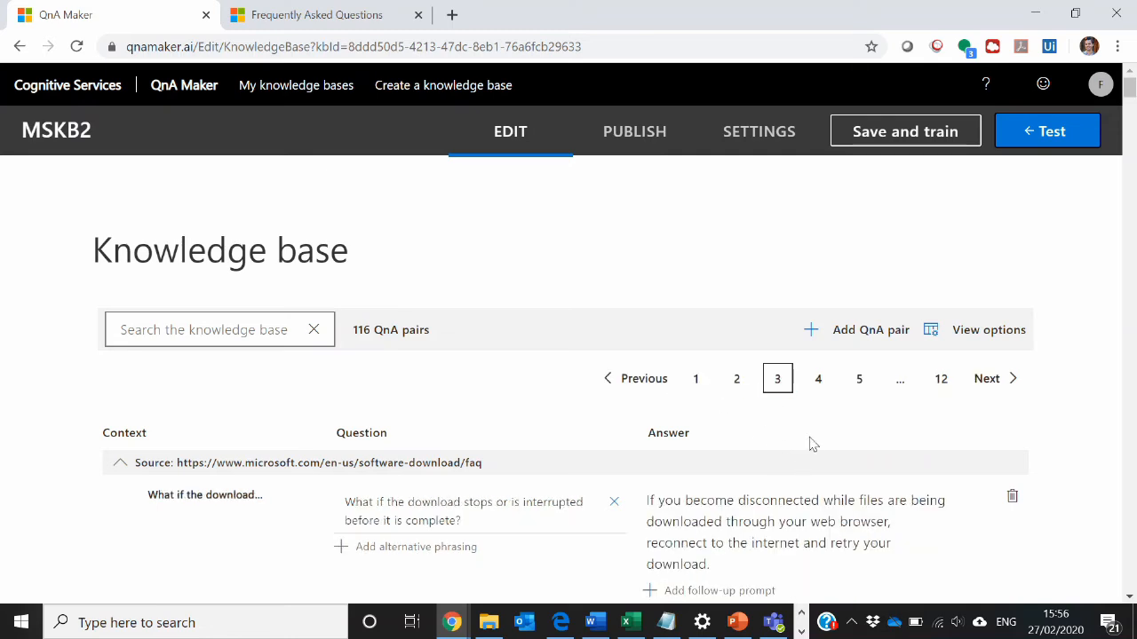
- Return to page 1 of the question-and-answer pairs and open a test chat with MSKB2, sending the greeting "Hi"
left_click(821, 380)
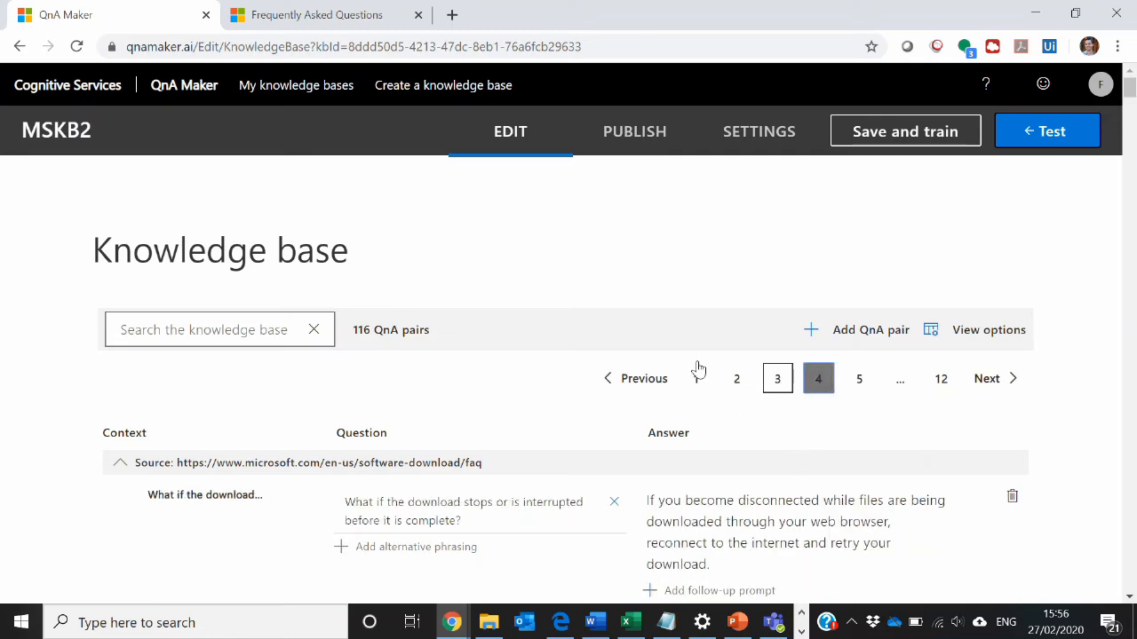
left_click(699, 390)
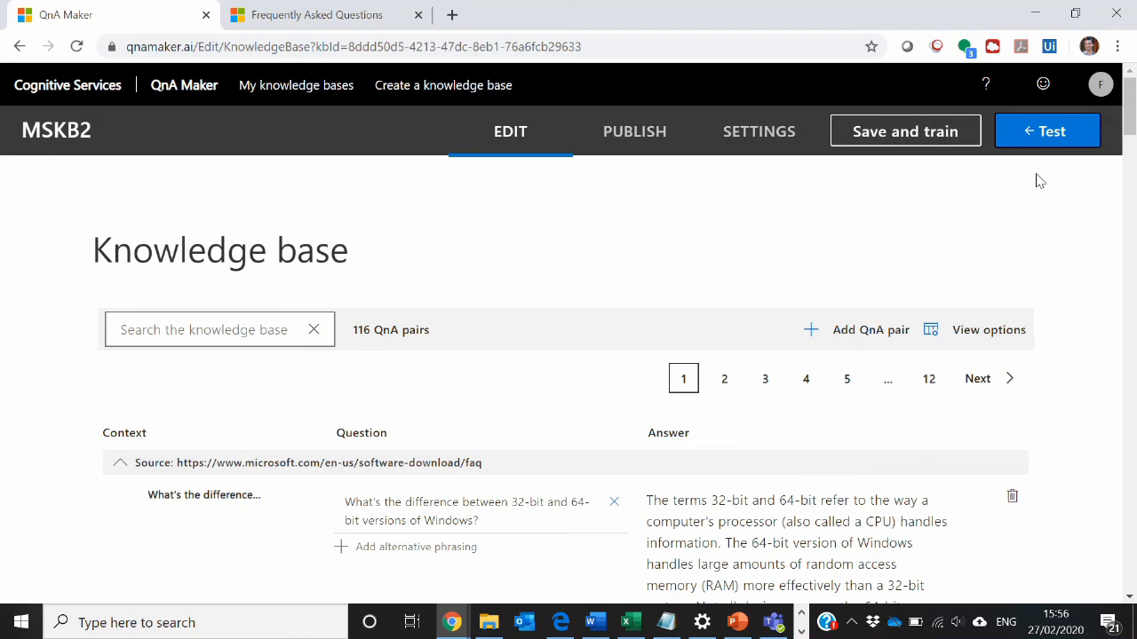
left_click(1029, 135)
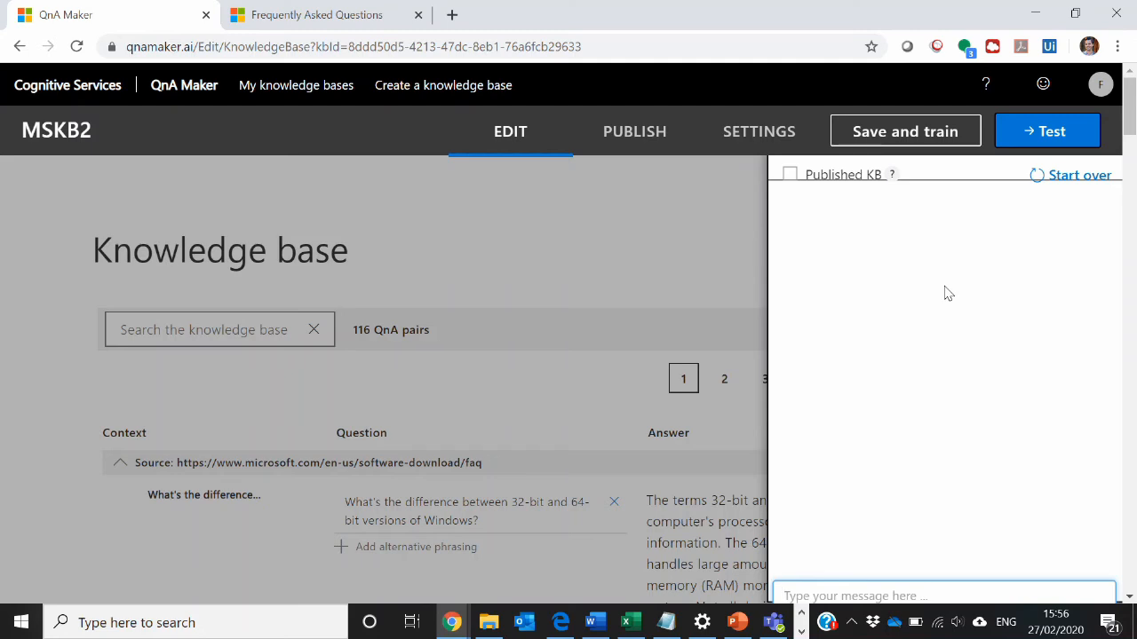
type("Hi")
key("Return")
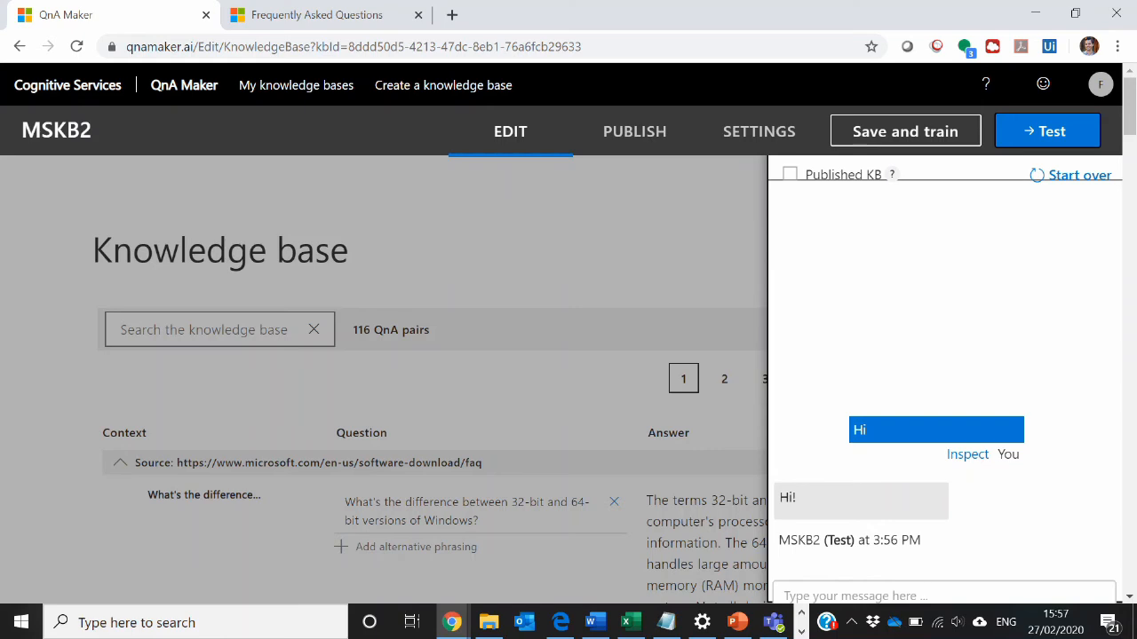
- Test the knowledge base's chit-chat by asking "can you sing a song?" in the test chat
left_click(852, 595)
type("can you sing ")
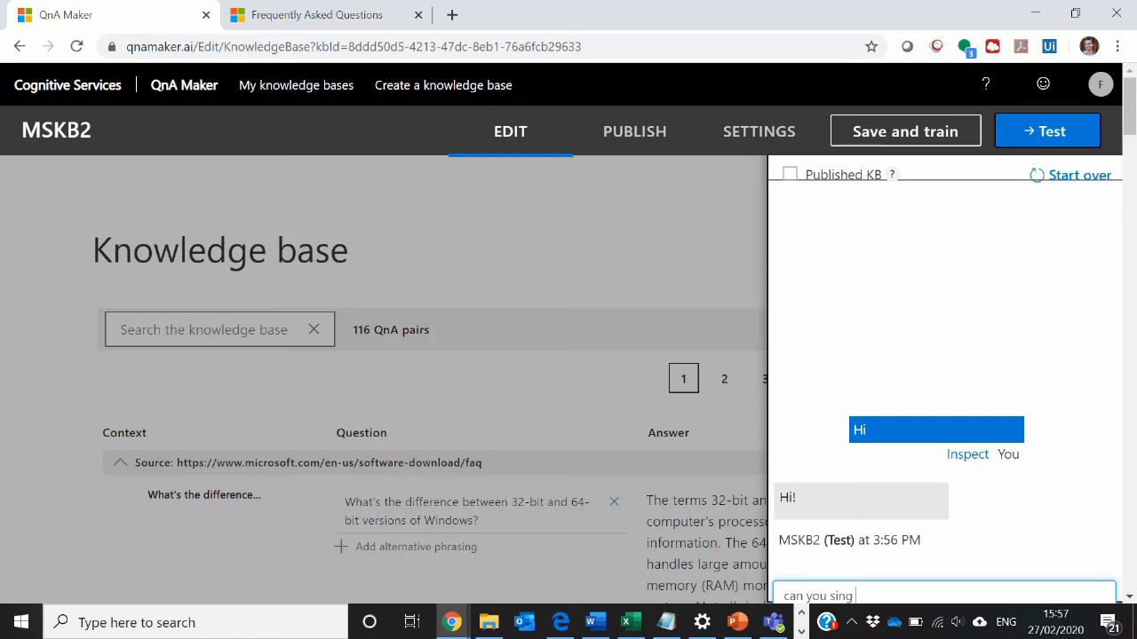
type("a song?")
key("Return")
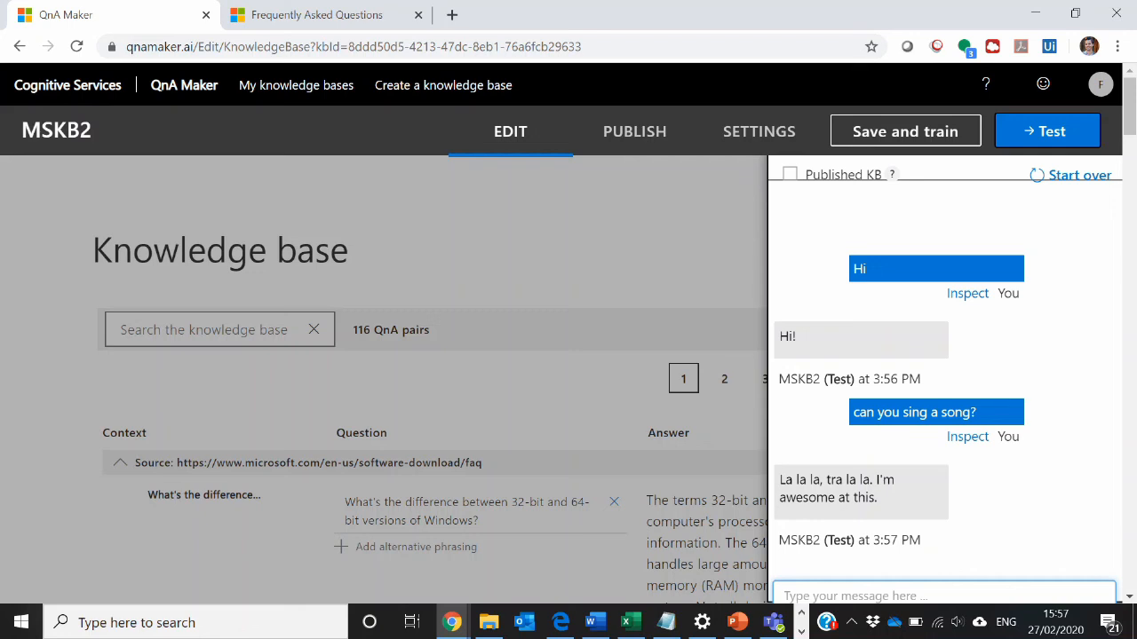
- Test the FAQ content by sending "I need more information on installing office" in the test chat
type("I ne")
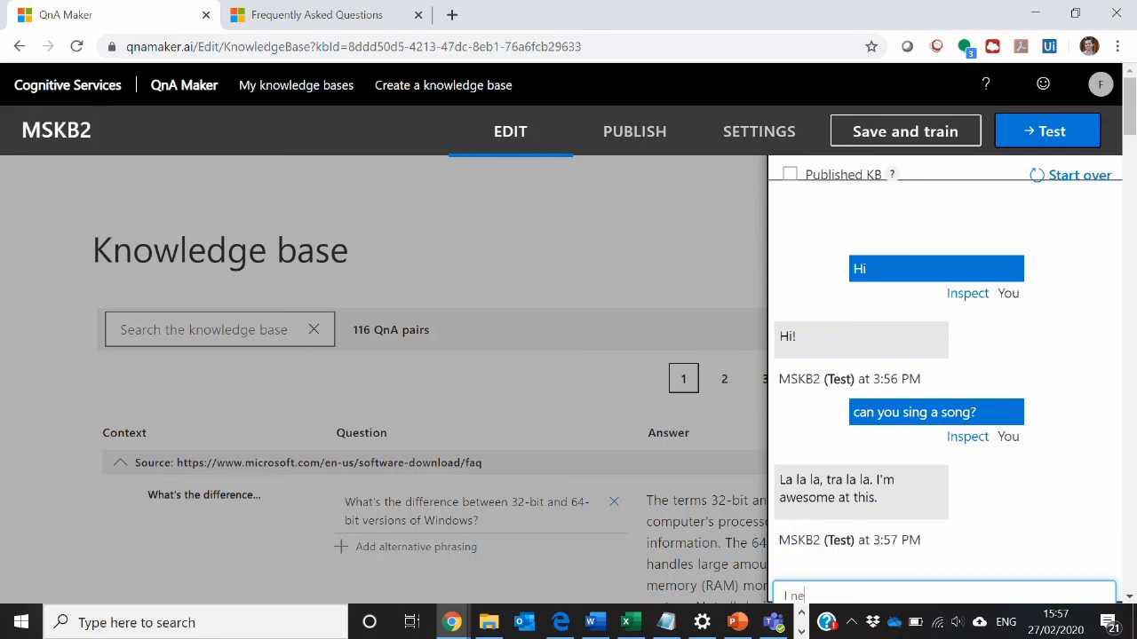
type("ed more information on i")
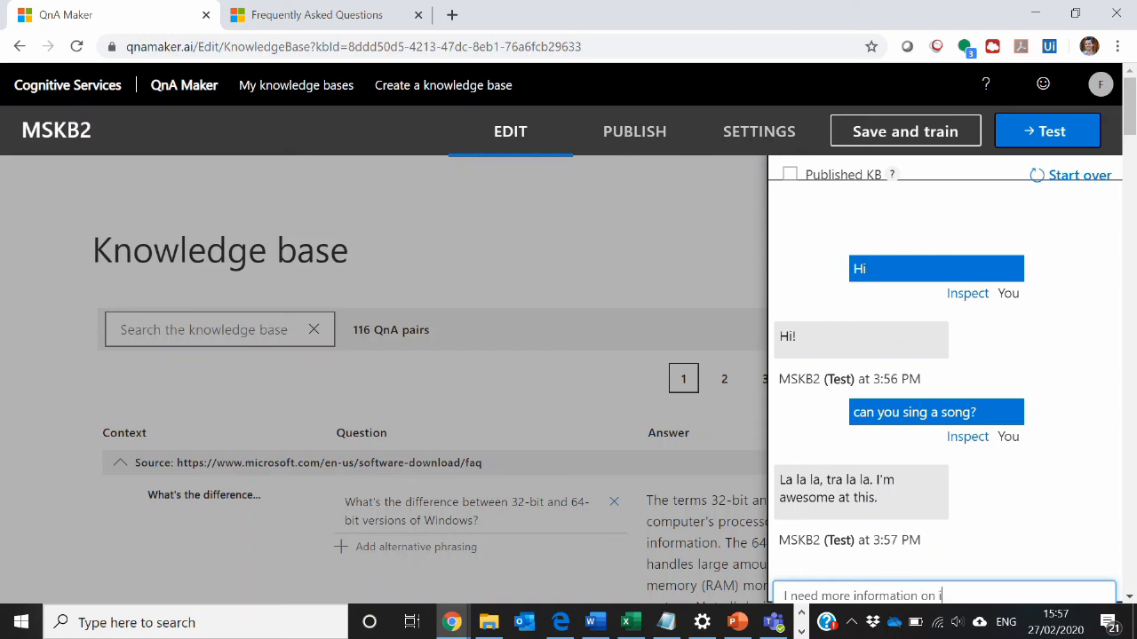
type("nstalling office")
key("Return")
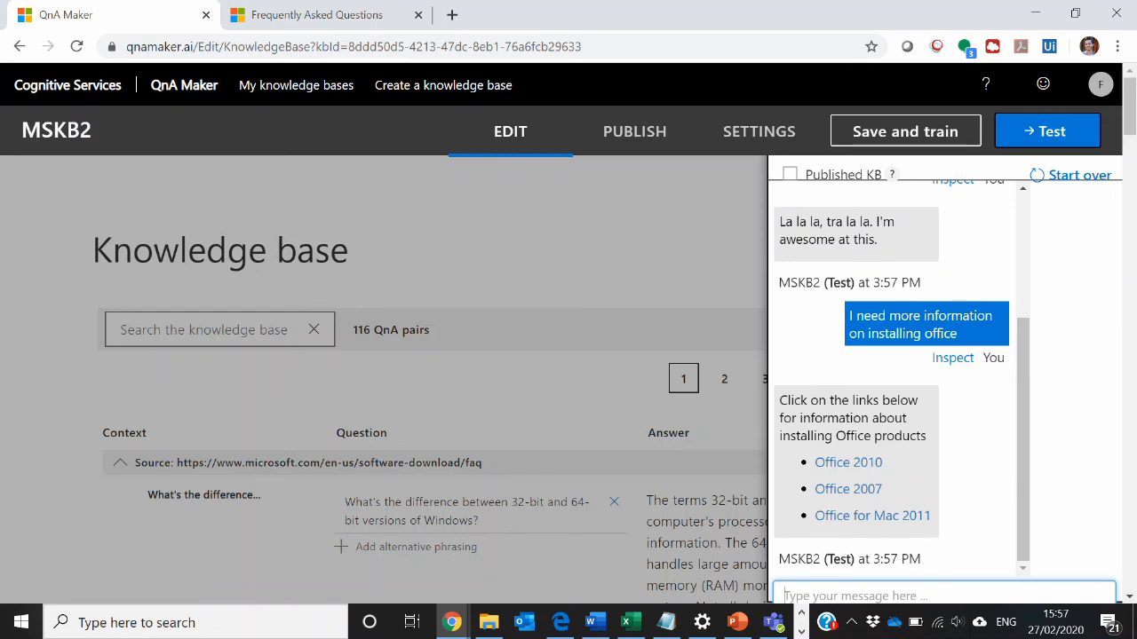
- Send the previously used message "I have an apple device" to the knowledge base in the test chat
left_click(785, 596)
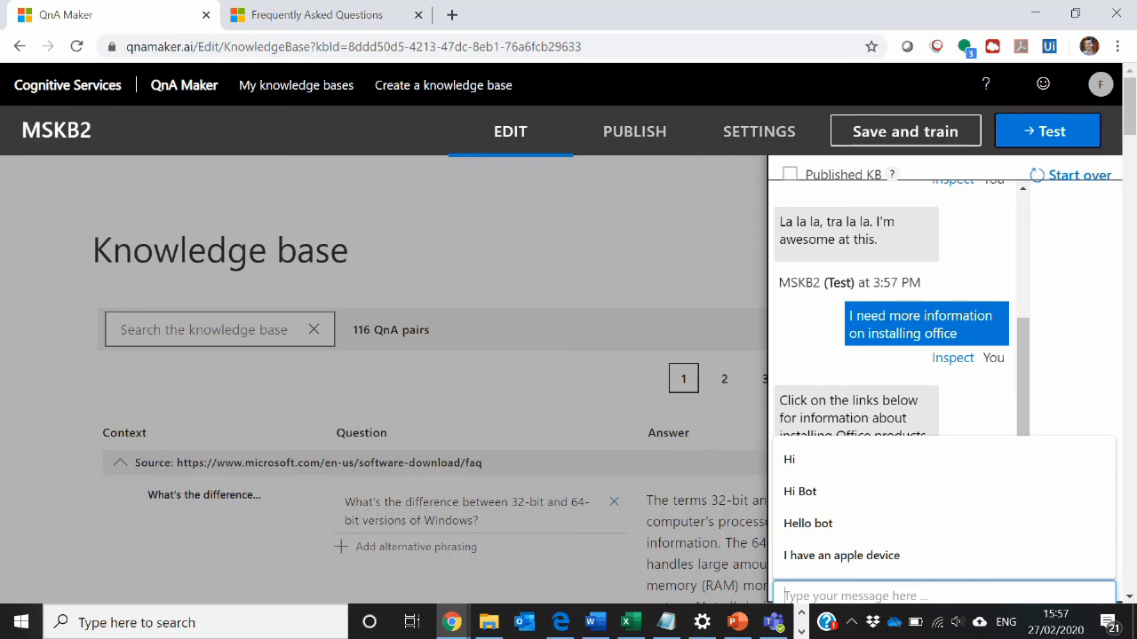
left_click(899, 557)
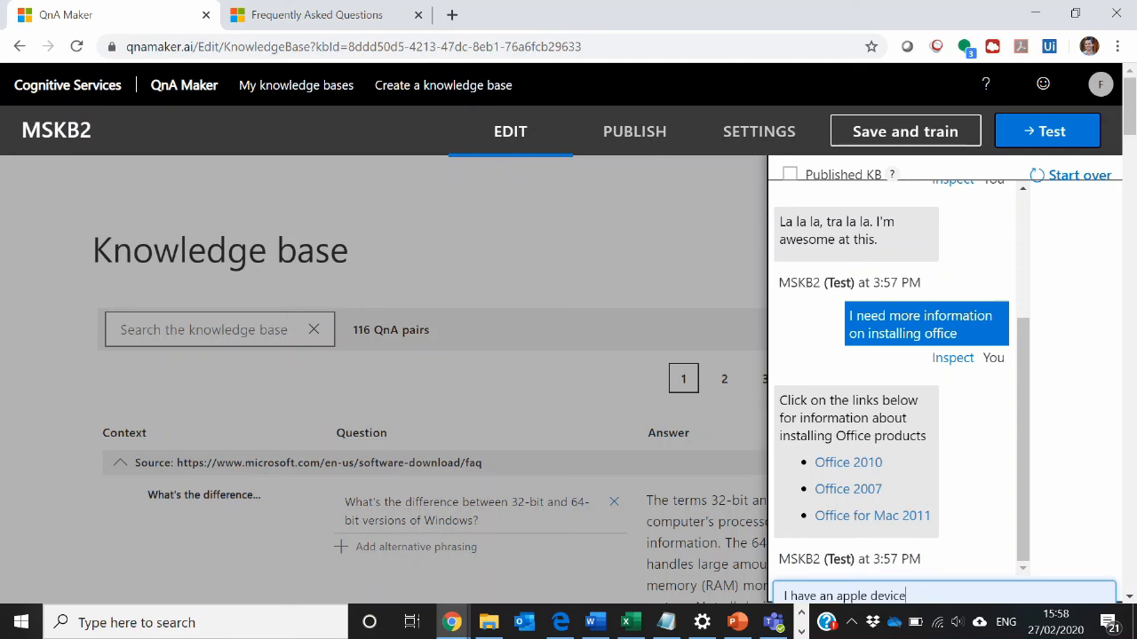
key("Return")
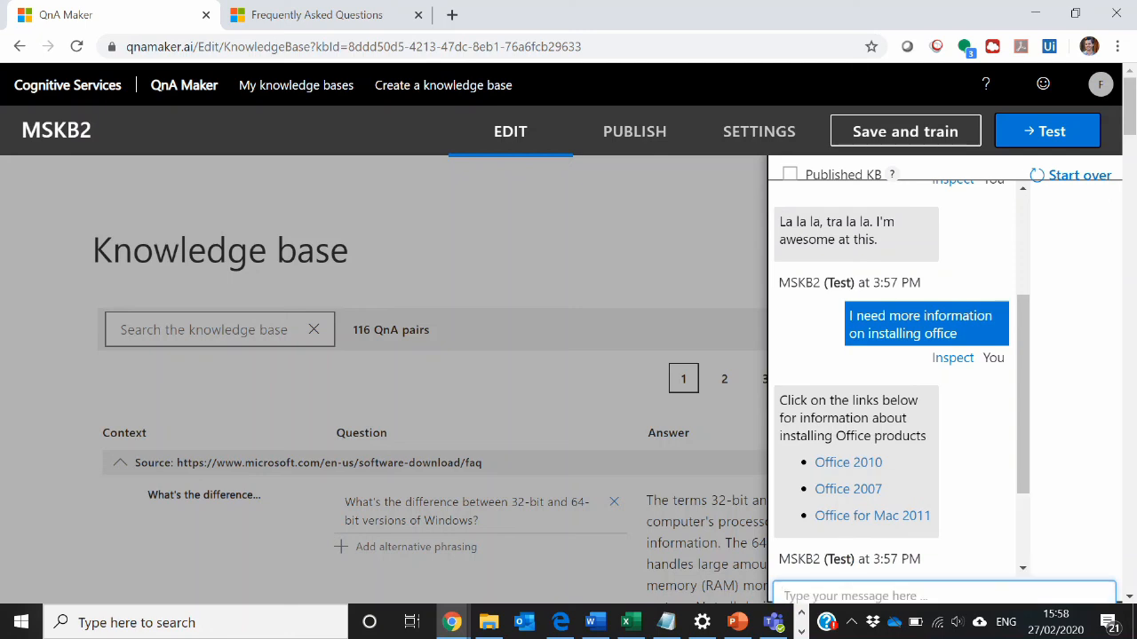